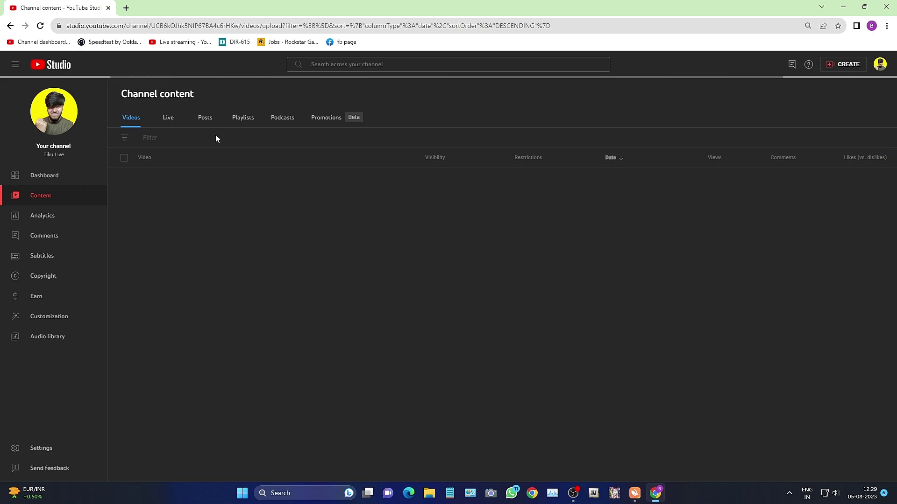
Step: List the channel's live streams and filter them by Copyright
{"action": "left_click", "coordinate": [176, 120]}
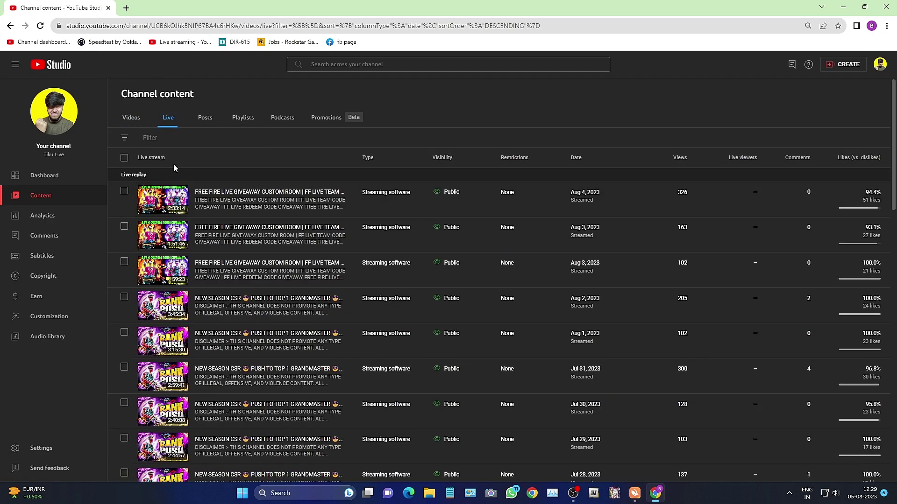
{"action": "left_click", "coordinate": [157, 137]}
{"action": "left_click", "coordinate": [166, 169]}
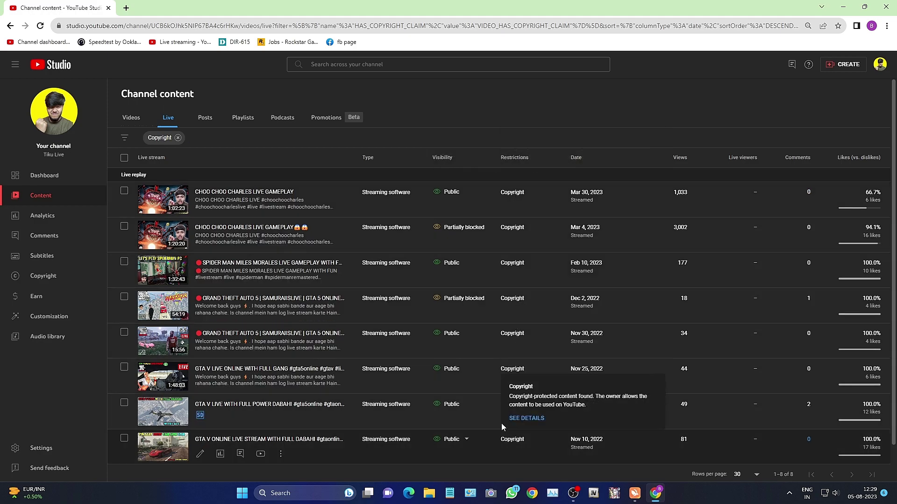
Step: Open the copyright details of the partially blocked Grand Theft Auto 5 live stream dated Dec 2, 2022
{"action": "left_click", "coordinate": [484, 300]}
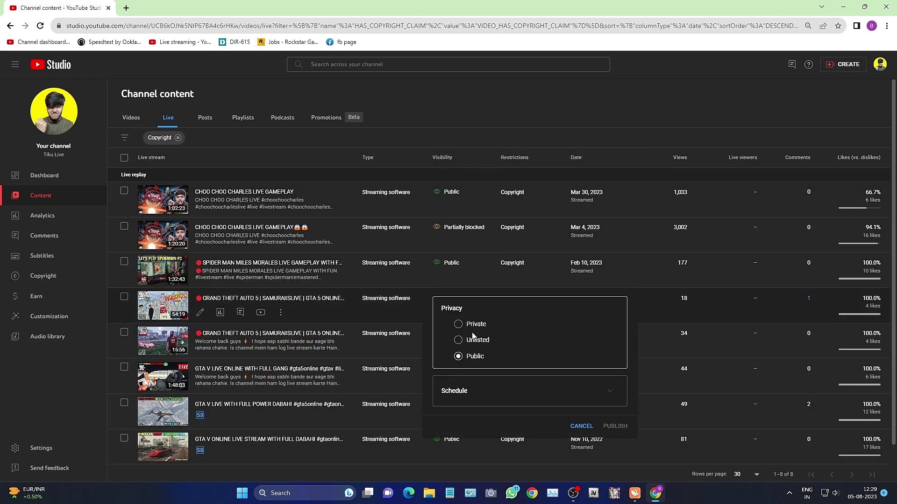
{"action": "left_click", "coordinate": [540, 237]}
{"action": "mouse_move", "coordinate": [512, 229]}
{"action": "left_click", "coordinate": [534, 278]}
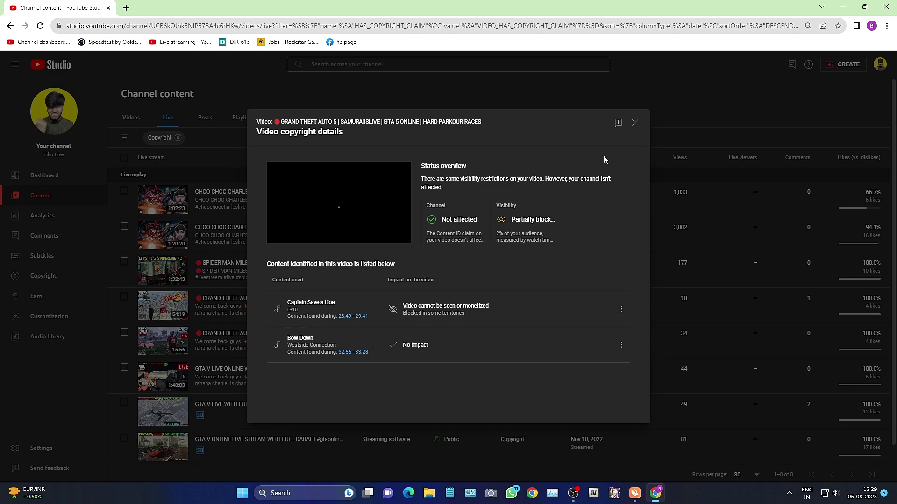
Step: Mute all sound while the claimed song Bow Down plays in this stream, and close the copyright details
{"action": "left_click", "coordinate": [621, 346]}
{"action": "left_click", "coordinate": [655, 389]}
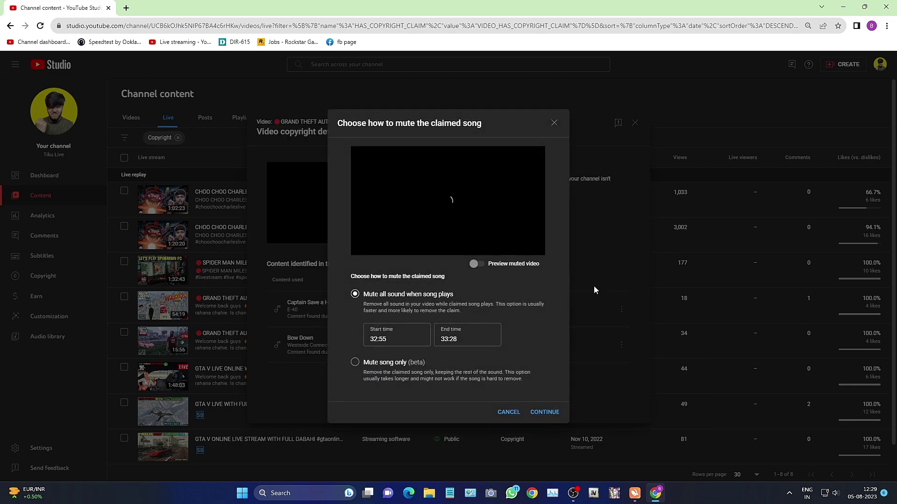
{"action": "left_click", "coordinate": [532, 415]}
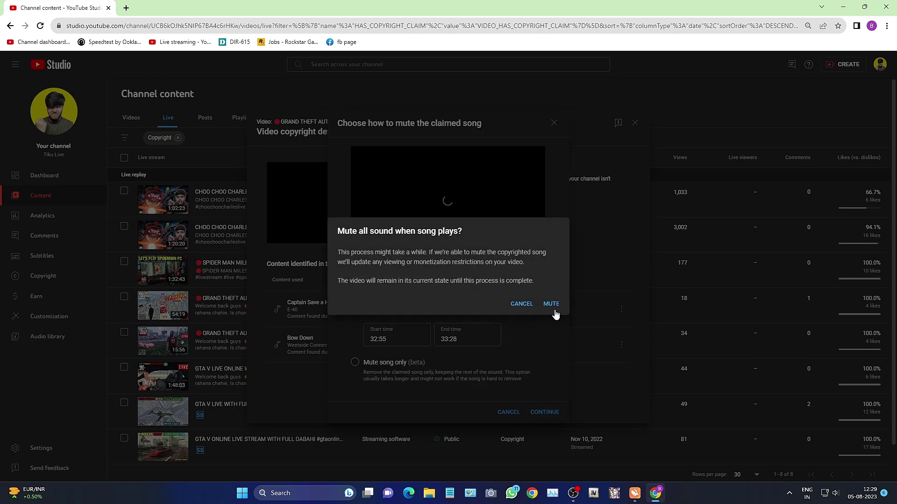
{"action": "left_click", "coordinate": [553, 308]}
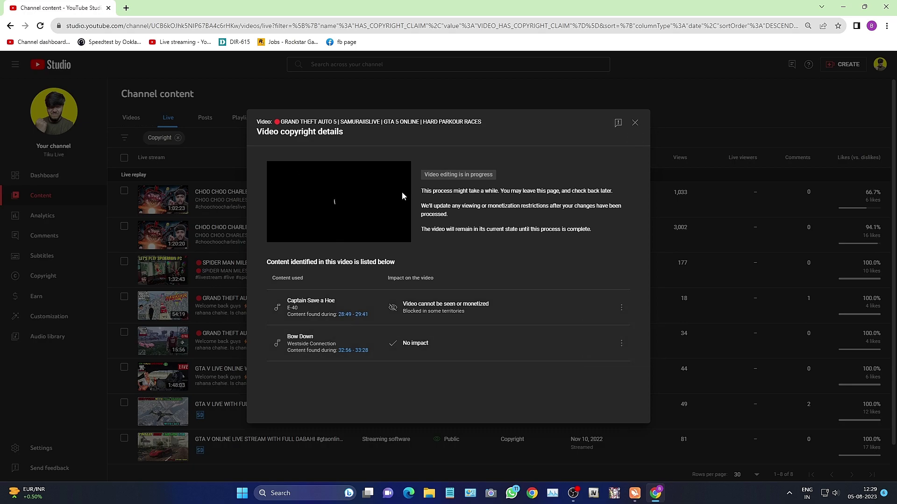
{"action": "left_click", "coordinate": [635, 122]}
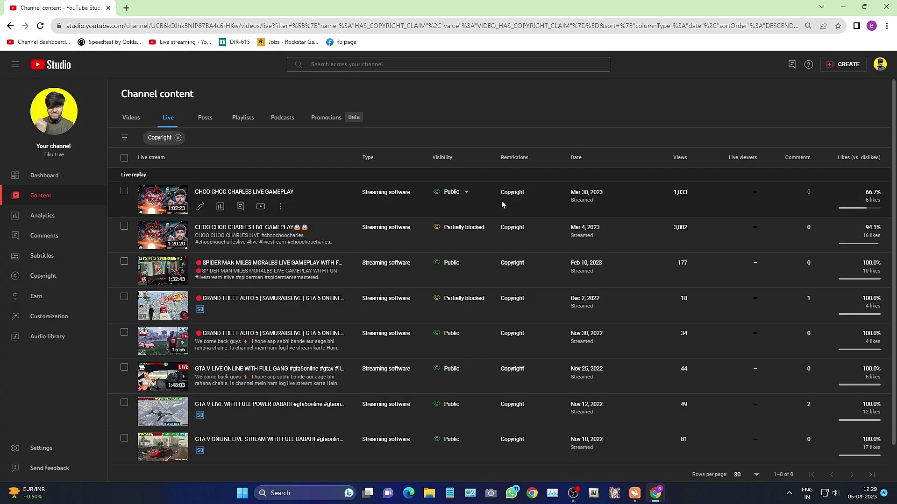
Step: Mute all sound while the claimed song Epic Inspiration plays in the Mar 30, 2023 CHOO CHOO CHARLES LIVE GAMEPLAY stream
{"action": "mouse_move", "coordinate": [510, 195]}
{"action": "left_click", "coordinate": [525, 170]}
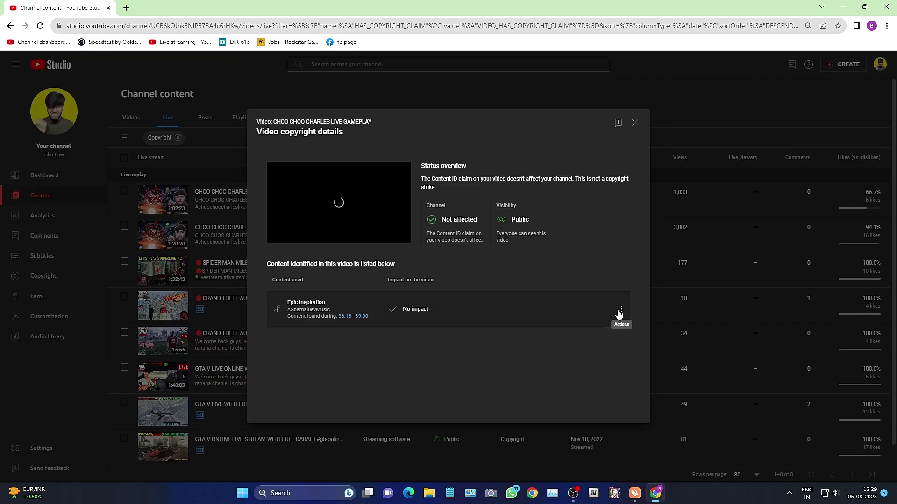
{"action": "left_click", "coordinate": [620, 310]}
{"action": "left_click", "coordinate": [657, 352]}
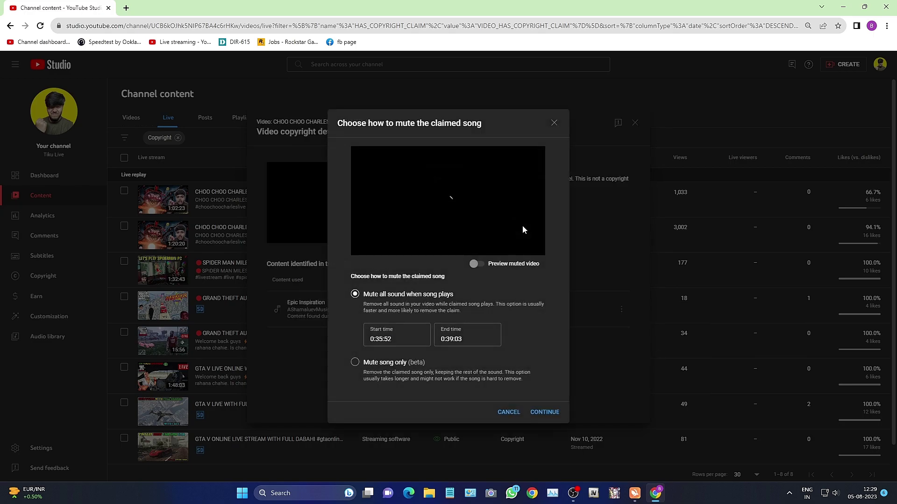
{"action": "left_click", "coordinate": [547, 409]}
{"action": "left_click", "coordinate": [550, 304]}
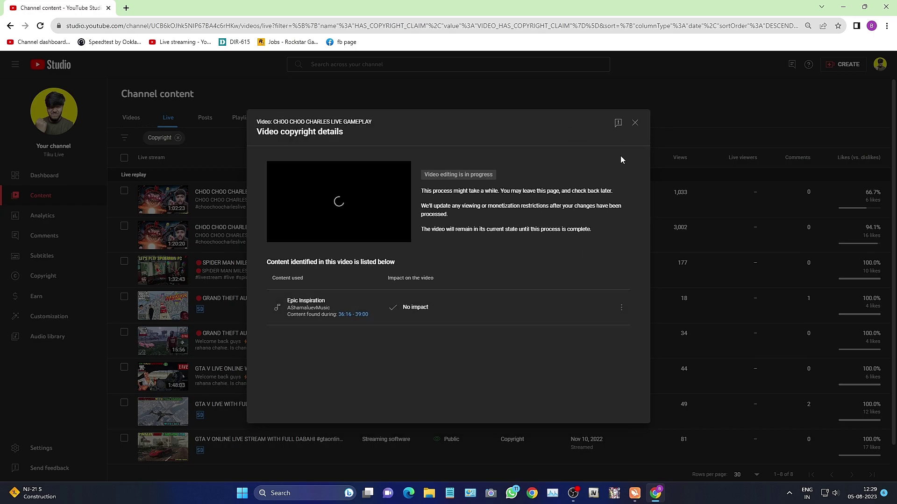
{"action": "left_click", "coordinate": [635, 123]}
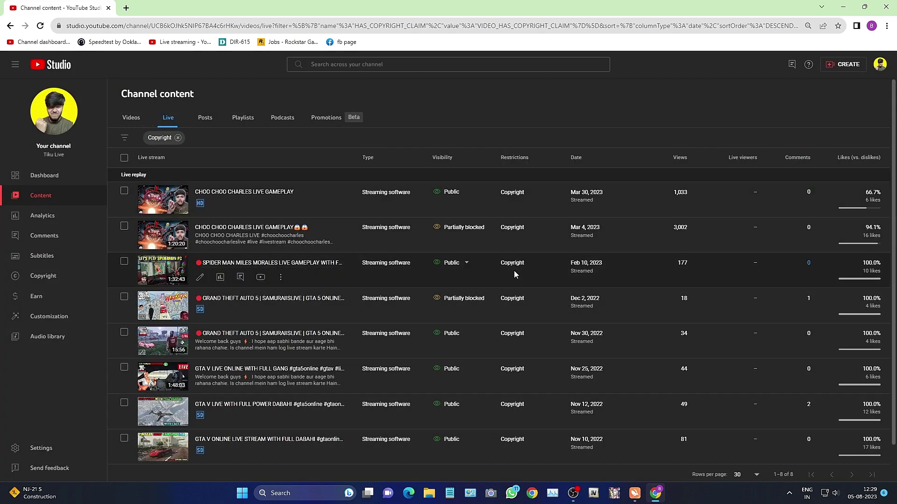
{"action": "scroll", "coordinate": [507, 420], "scroll_direction": "down", "scroll_amount": 1}
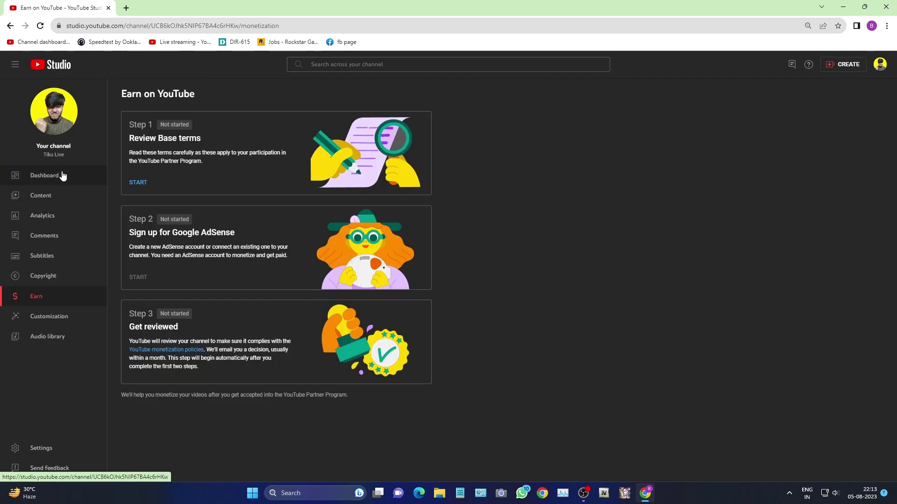
Step: Start the channel's application to the YouTube Partner Program from its monetization page
{"action": "left_click", "coordinate": [62, 176]}
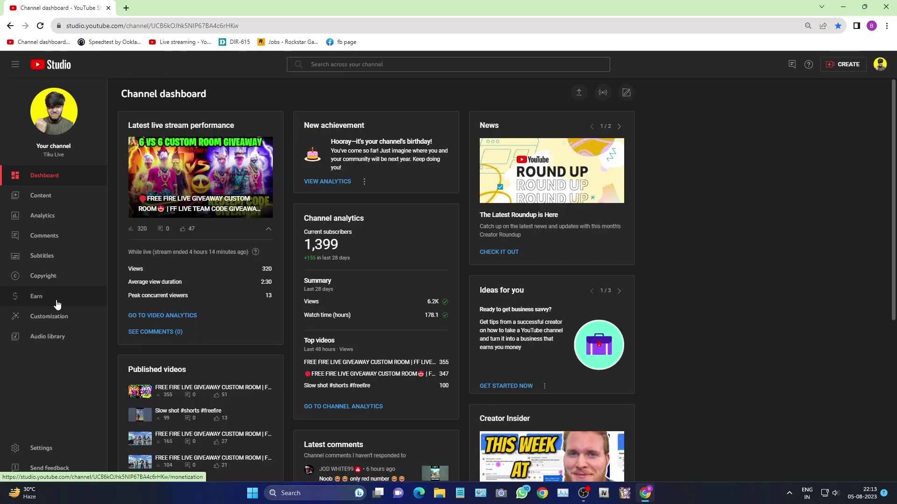
{"action": "left_click", "coordinate": [57, 304]}
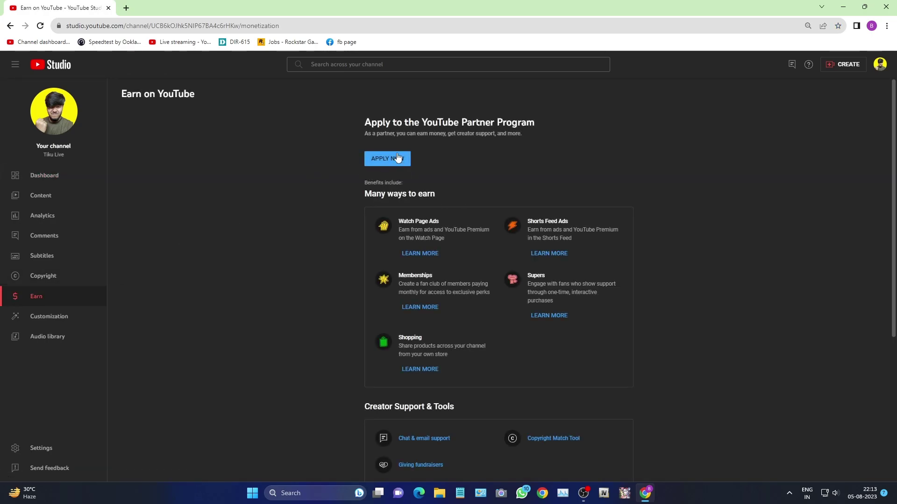
{"action": "left_click", "coordinate": [381, 159]}
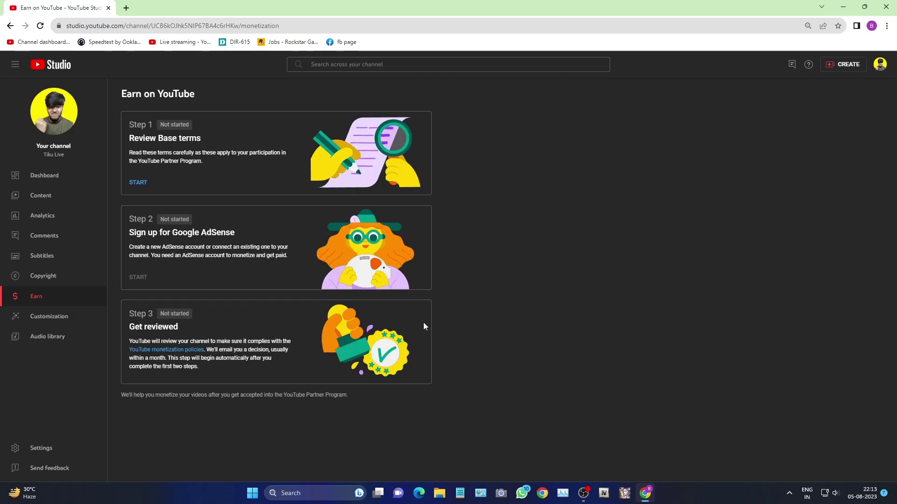
Step: Go through the Step 1 Base terms and accept them
{"action": "left_click", "coordinate": [146, 187]}
{"action": "scroll", "coordinate": [350, 314], "scroll_direction": "down", "scroll_amount": 15}
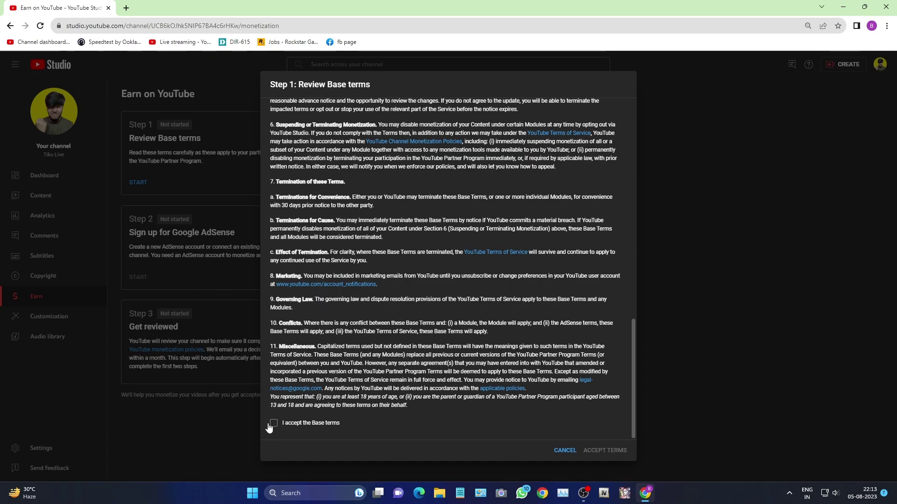
{"action": "left_click", "coordinate": [272, 426]}
{"action": "left_click", "coordinate": [610, 451]}
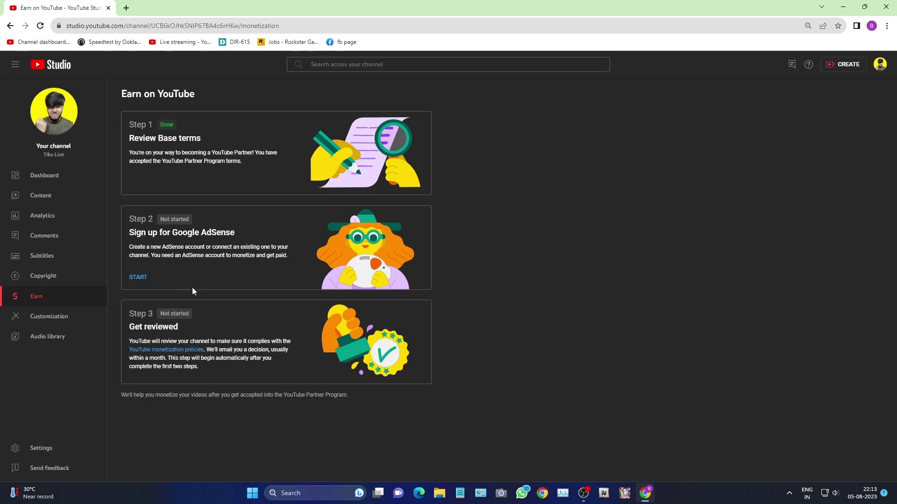
Step: Start the AdSense sign-up with "No, I don't have an existing account" and continue with the chosen Google account
{"action": "left_click", "coordinate": [142, 279]}
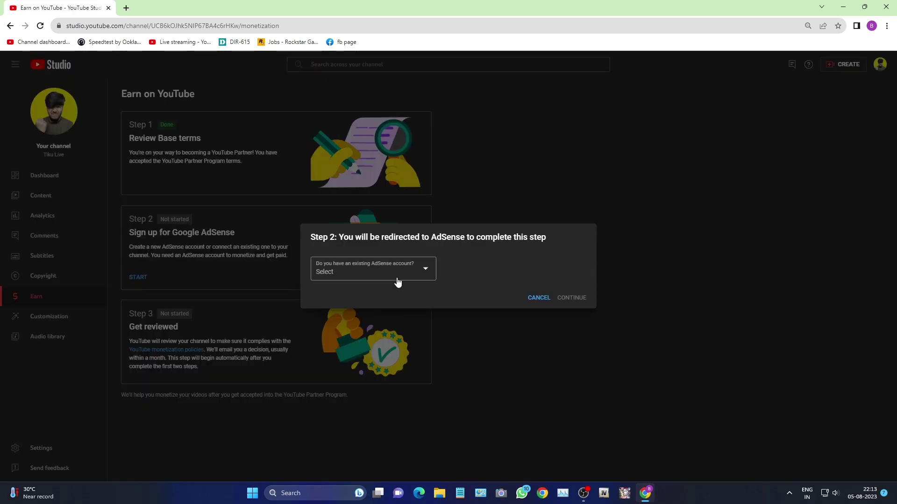
{"action": "left_click", "coordinate": [428, 282]}
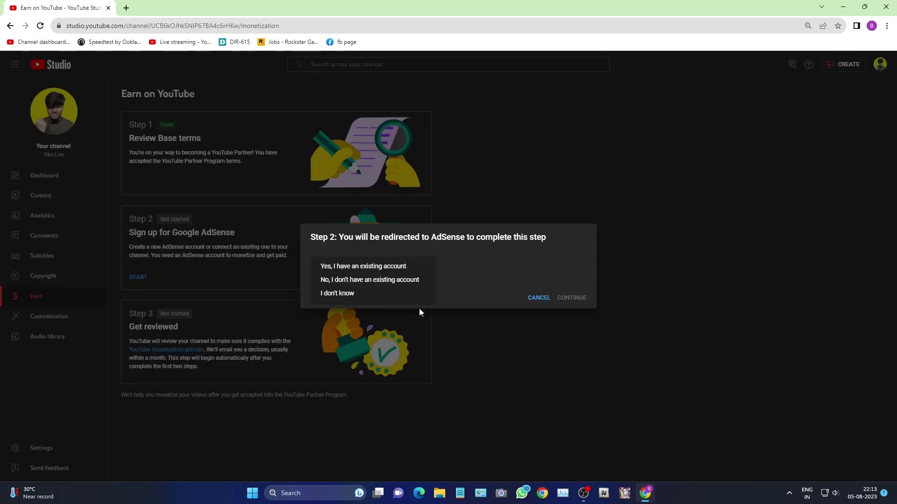
{"action": "left_click", "coordinate": [397, 280]}
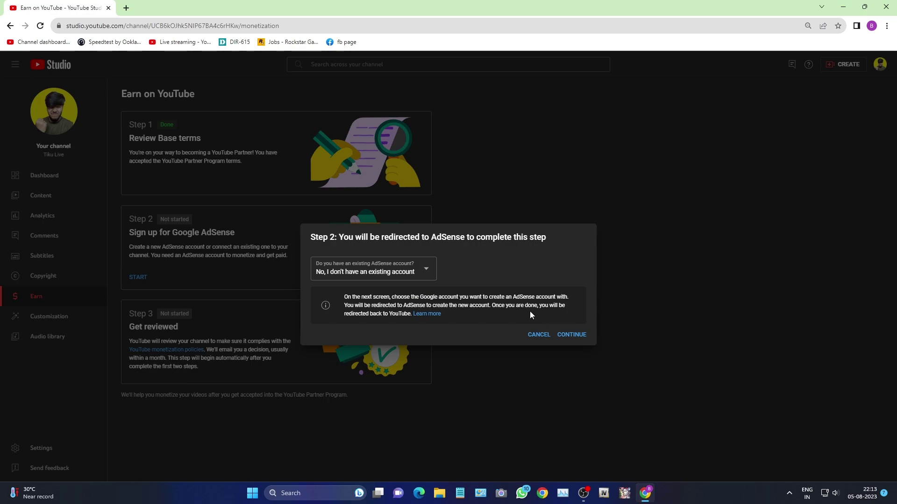
{"action": "left_click", "coordinate": [570, 335]}
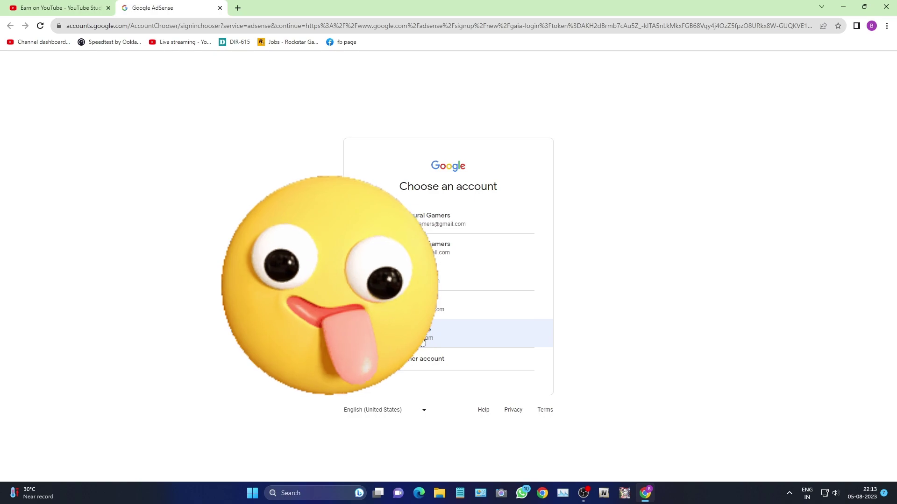
{"action": "left_click", "coordinate": [467, 364]}
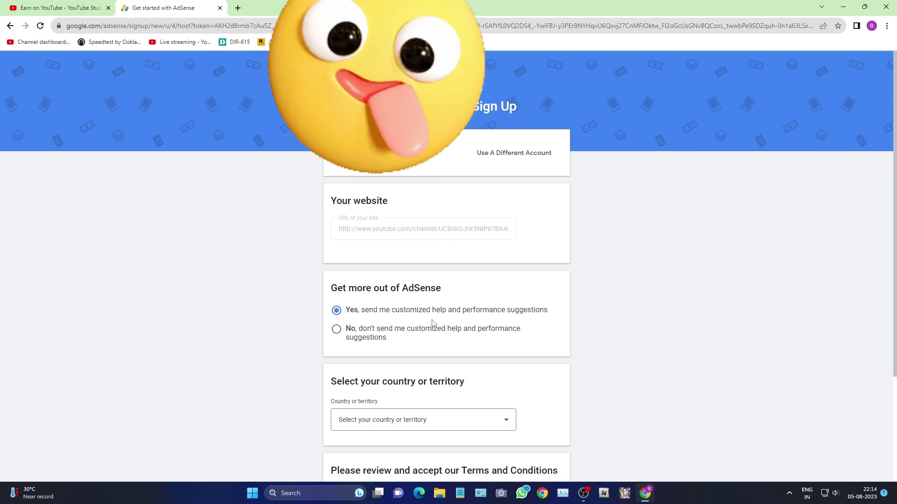
Step: Set the country or territory in the AdSense sign-up form to India
{"action": "scroll", "coordinate": [433, 322], "scroll_direction": "down", "scroll_amount": 3}
{"action": "left_click", "coordinate": [500, 296]}
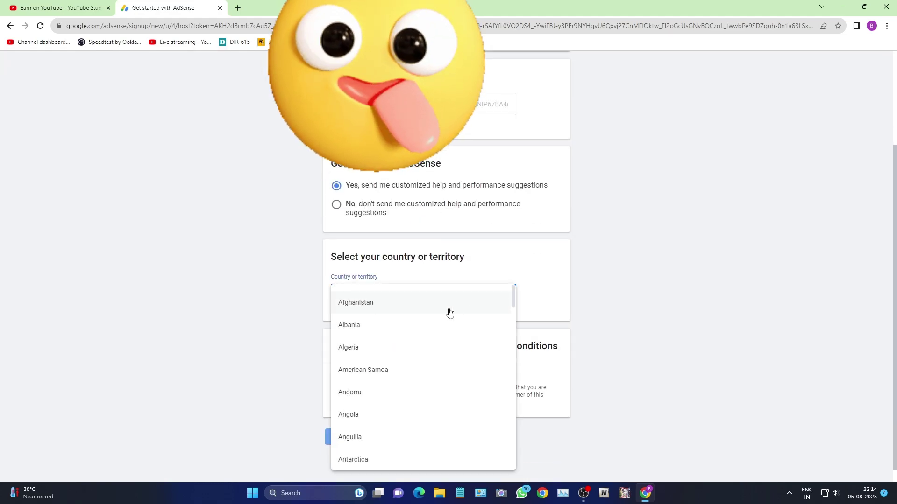
{"action": "scroll", "coordinate": [391, 334], "scroll_direction": "down", "scroll_amount": 13}
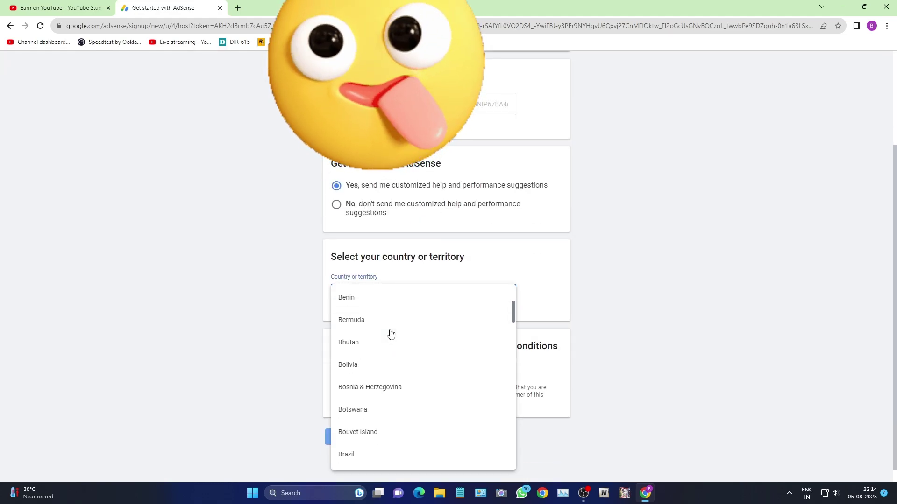
{"action": "scroll", "coordinate": [391, 334], "scroll_direction": "down", "scroll_amount": 8}
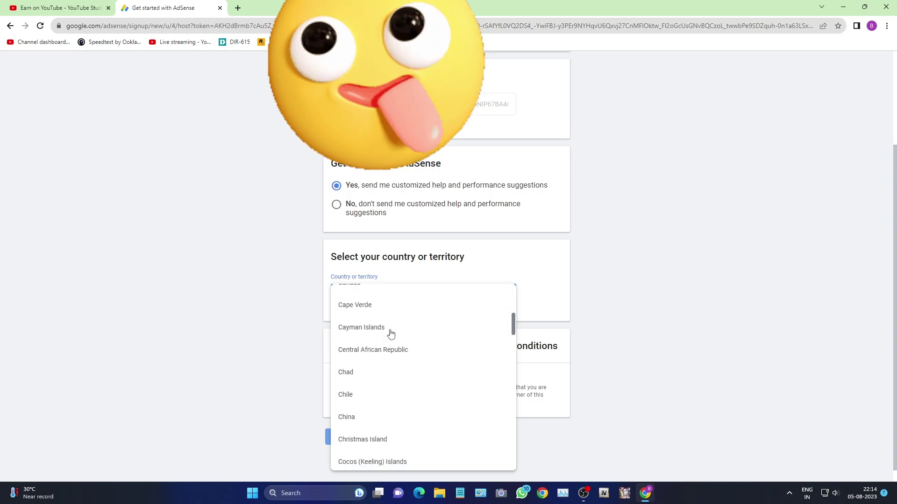
{"action": "scroll", "coordinate": [391, 334], "scroll_direction": "down", "scroll_amount": 8}
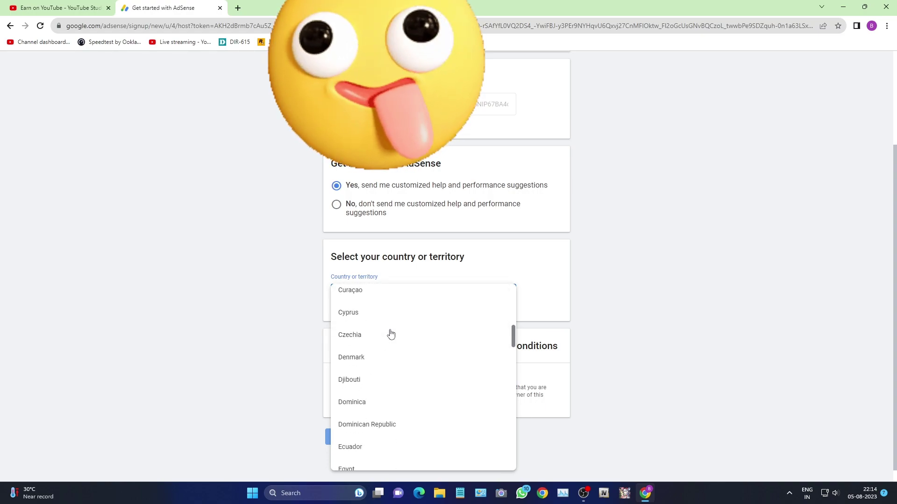
{"action": "scroll", "coordinate": [391, 333], "scroll_direction": "down", "scroll_amount": 9}
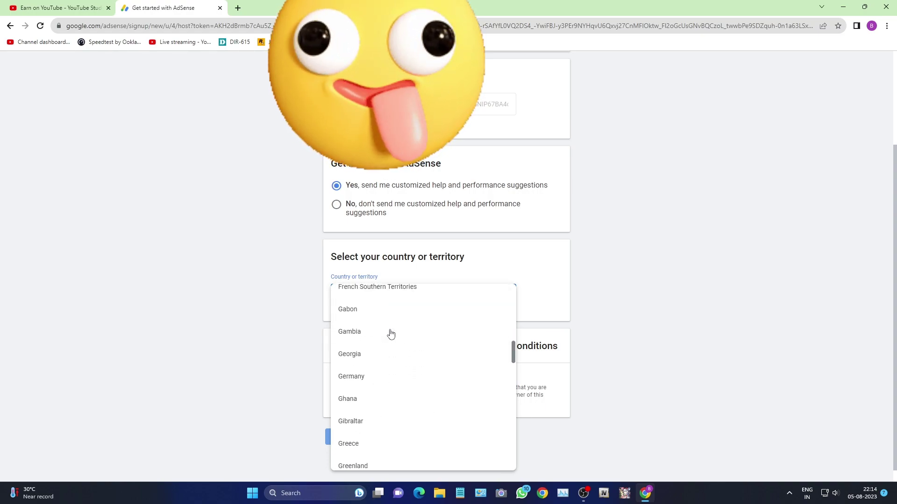
{"action": "scroll", "coordinate": [391, 333], "scroll_direction": "down", "scroll_amount": 6}
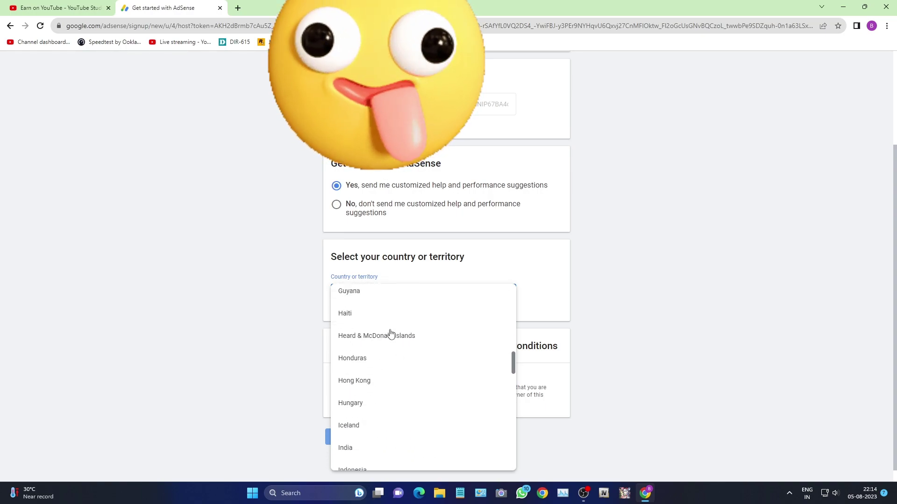
{"action": "scroll", "coordinate": [391, 334], "scroll_direction": "down", "scroll_amount": 3}
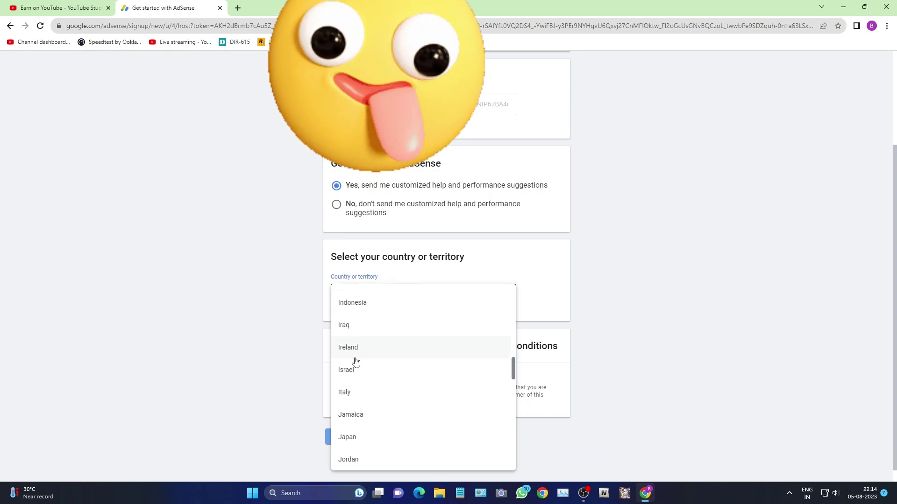
{"action": "scroll", "coordinate": [354, 330], "scroll_direction": "up", "scroll_amount": 3}
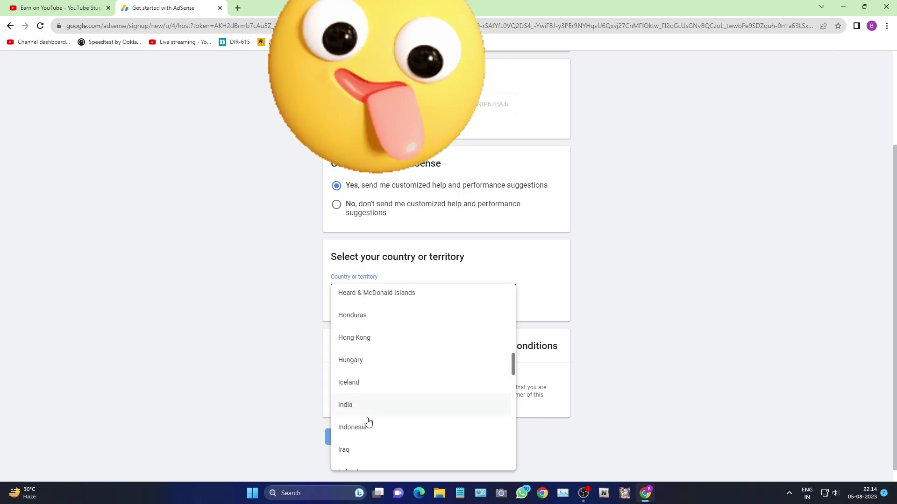
{"action": "left_click", "coordinate": [342, 406]}
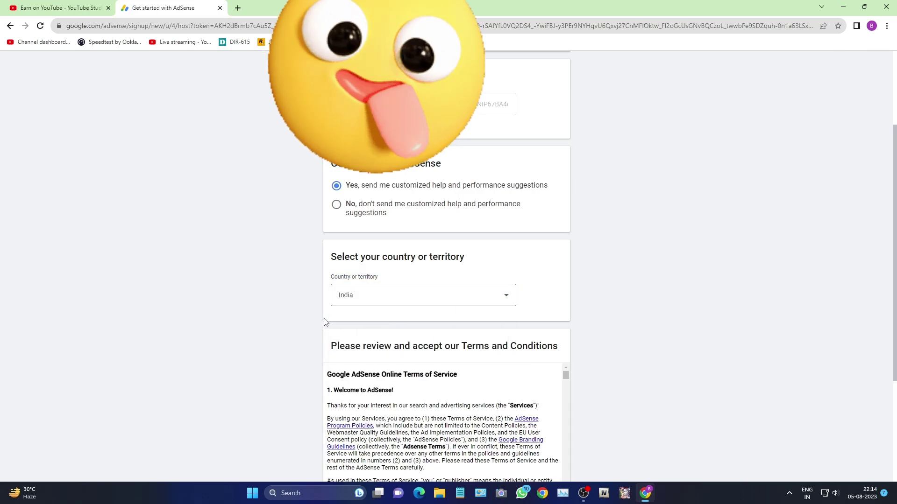
Step: Go through the AdSense Online Terms of Service, accept the agreement and create the account
{"action": "scroll", "coordinate": [379, 332], "scroll_direction": "down", "scroll_amount": 4}
{"action": "scroll", "coordinate": [384, 332], "scroll_direction": "up", "scroll_amount": 6}
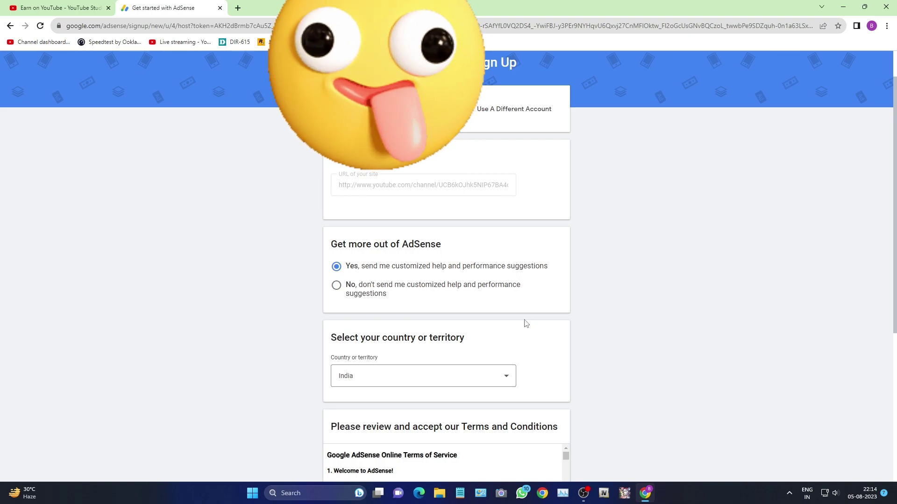
{"action": "scroll", "coordinate": [526, 325], "scroll_direction": "down", "scroll_amount": 3}
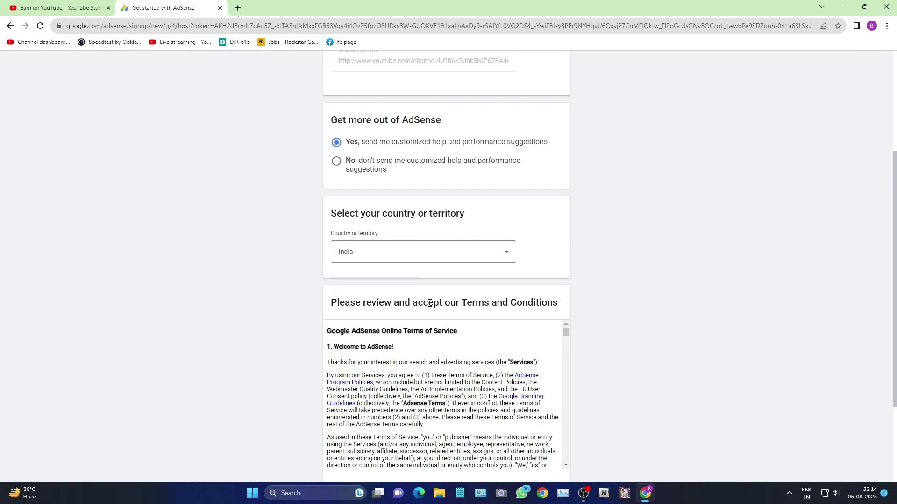
{"action": "scroll", "coordinate": [425, 290], "scroll_direction": "down", "scroll_amount": 3}
{"action": "scroll", "coordinate": [426, 302], "scroll_direction": "down", "scroll_amount": 10}
{"action": "scroll", "coordinate": [426, 301], "scroll_direction": "down", "scroll_amount": 15}
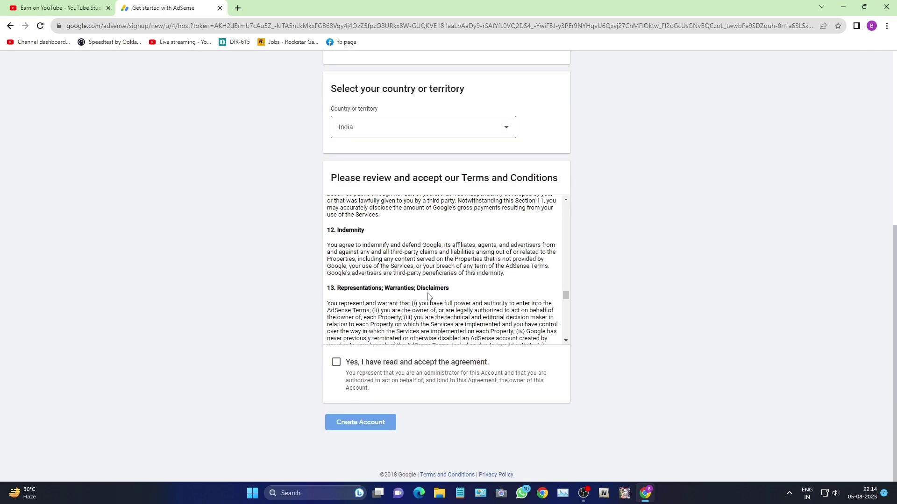
{"action": "scroll", "coordinate": [409, 330], "scroll_direction": "up", "scroll_amount": 10}
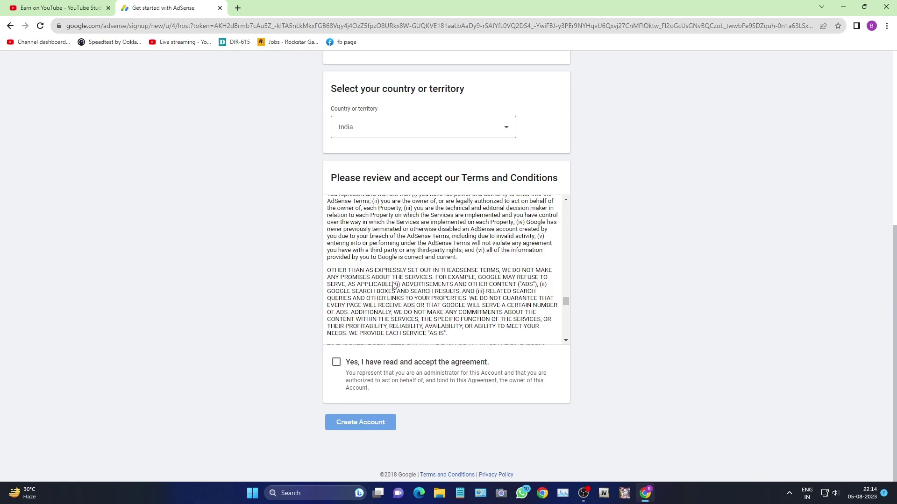
{"action": "scroll", "coordinate": [394, 287], "scroll_direction": "down", "scroll_amount": 10}
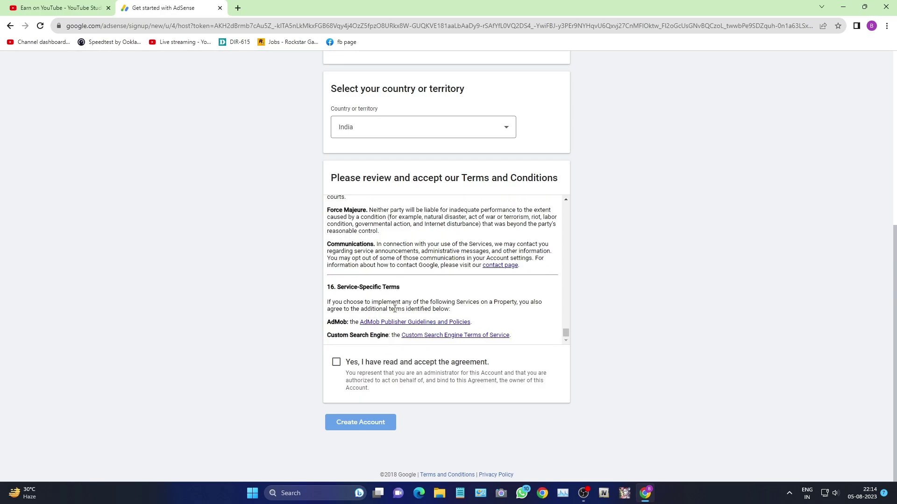
{"action": "left_click", "coordinate": [336, 363]}
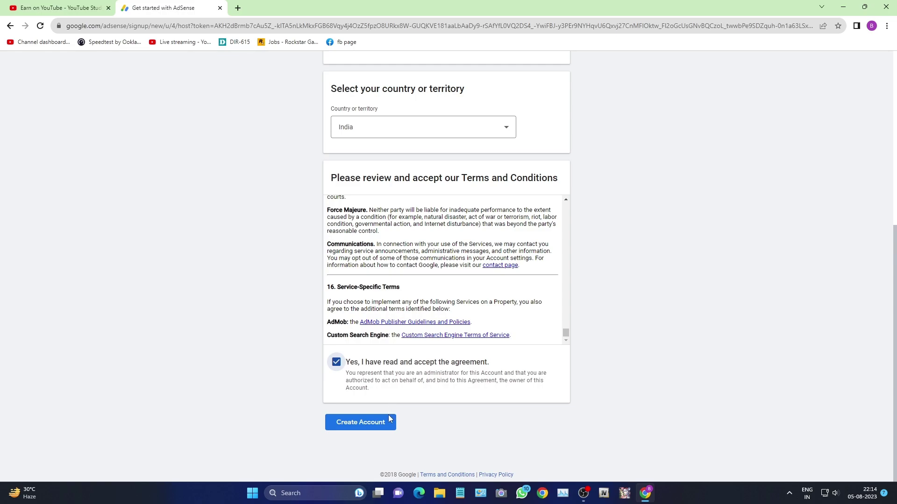
{"action": "left_click", "coordinate": [378, 424]}
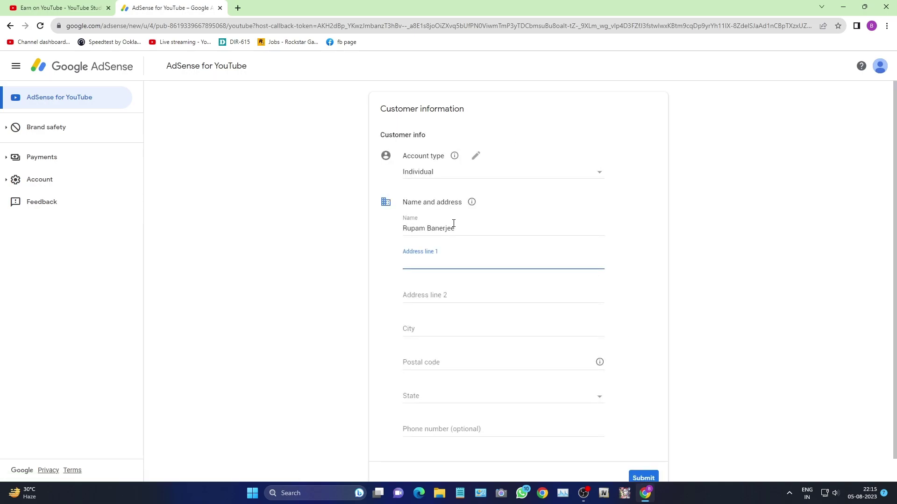
Step: Fill in the customer information for the Individual account type with the customer's address, city, postal code, state and phone number
{"action": "left_click", "coordinate": [441, 183]}
{"action": "left_click", "coordinate": [444, 173]}
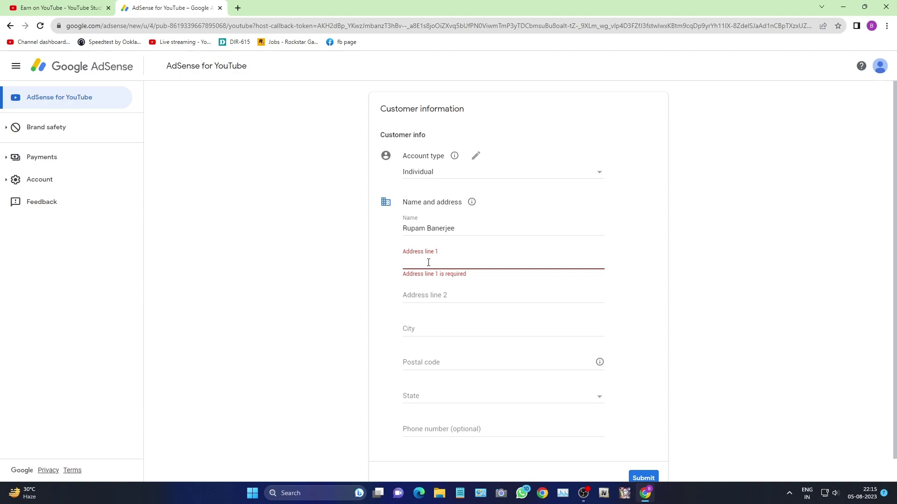
{"action": "left_click", "coordinate": [448, 295]}
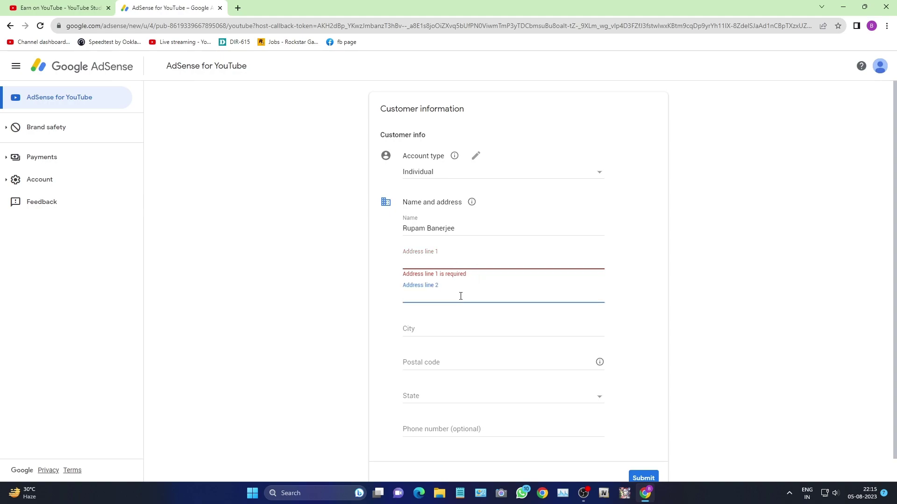
{"action": "scroll", "coordinate": [455, 297], "scroll_direction": "down", "scroll_amount": 1}
{"action": "left_click", "coordinate": [445, 300]}
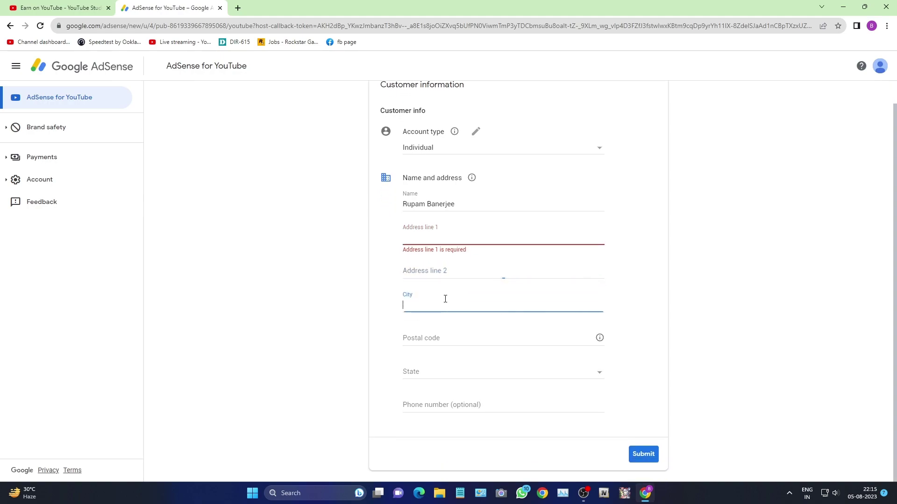
{"action": "left_click", "coordinate": [459, 334]}
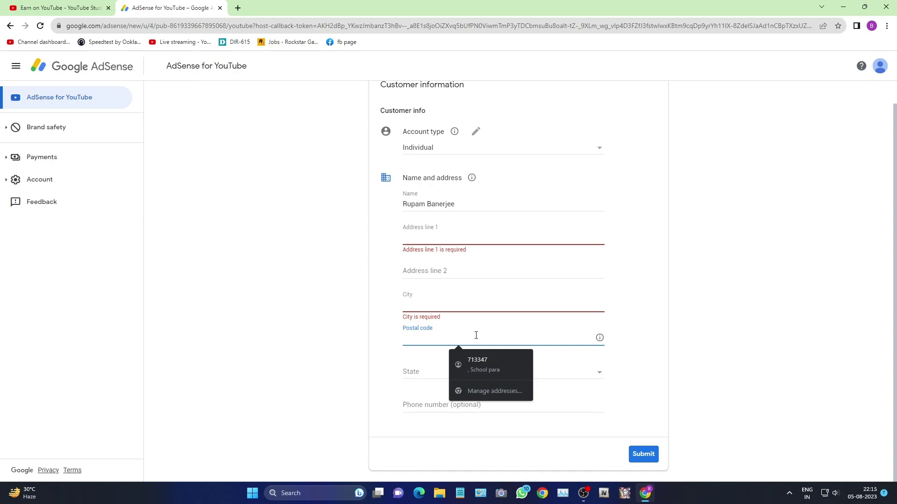
{"action": "left_click", "coordinate": [426, 373]}
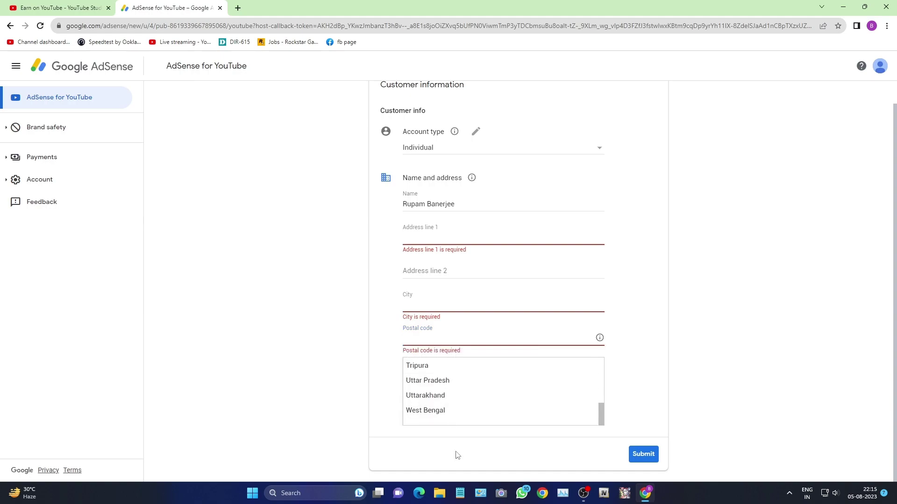
{"action": "left_click", "coordinate": [433, 411]}
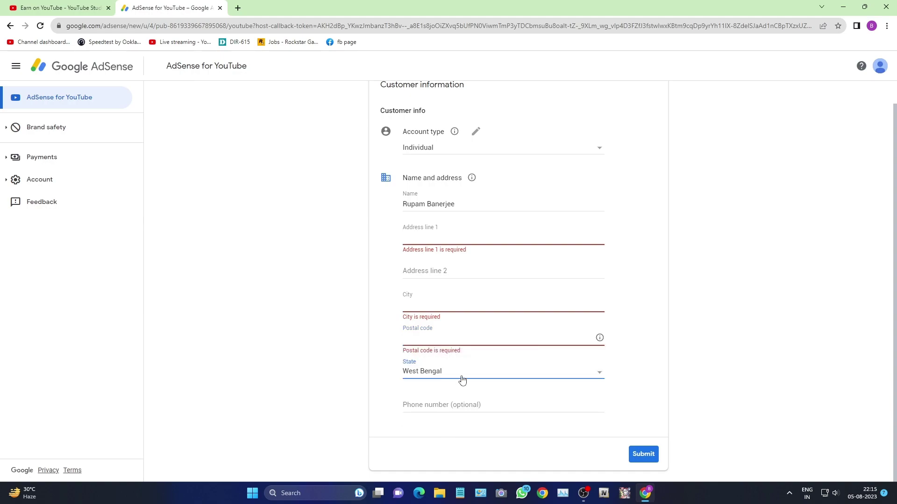
{"action": "left_click", "coordinate": [451, 410]}
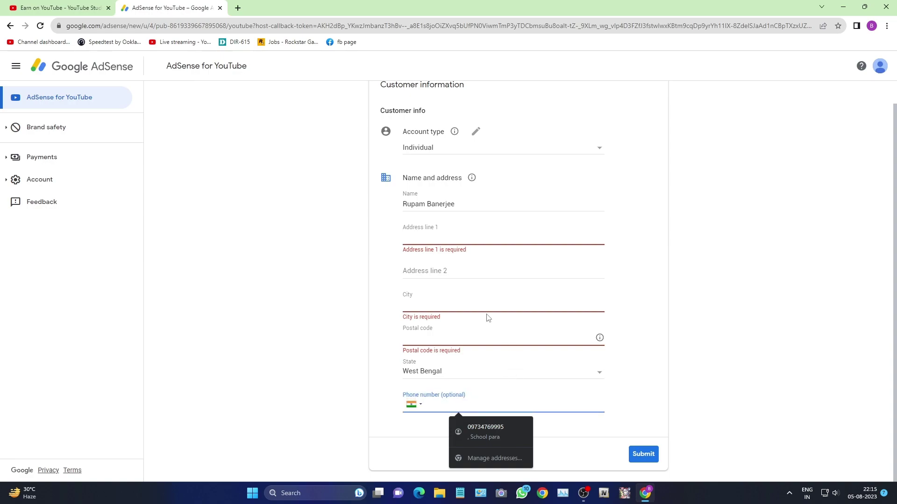
{"action": "left_click", "coordinate": [449, 229]}
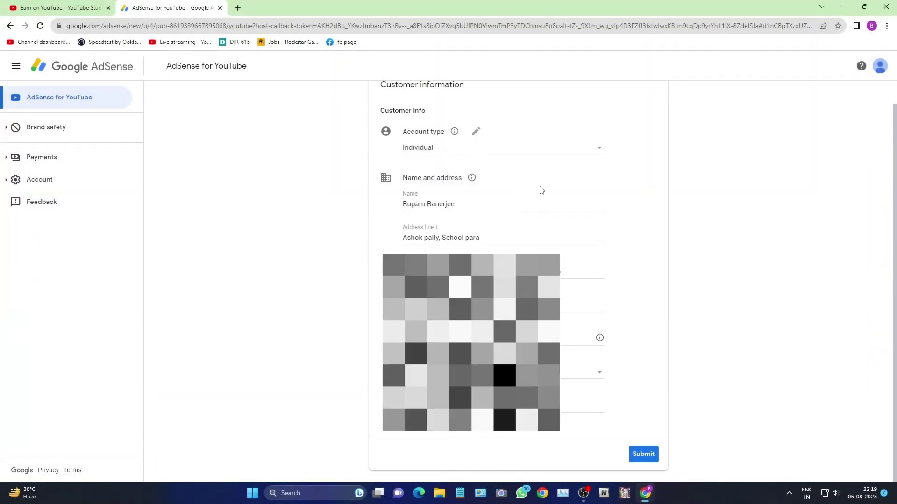
Step: Review the completed customer information form and submit it
{"action": "scroll", "coordinate": [552, 193], "scroll_direction": "up", "scroll_amount": 1}
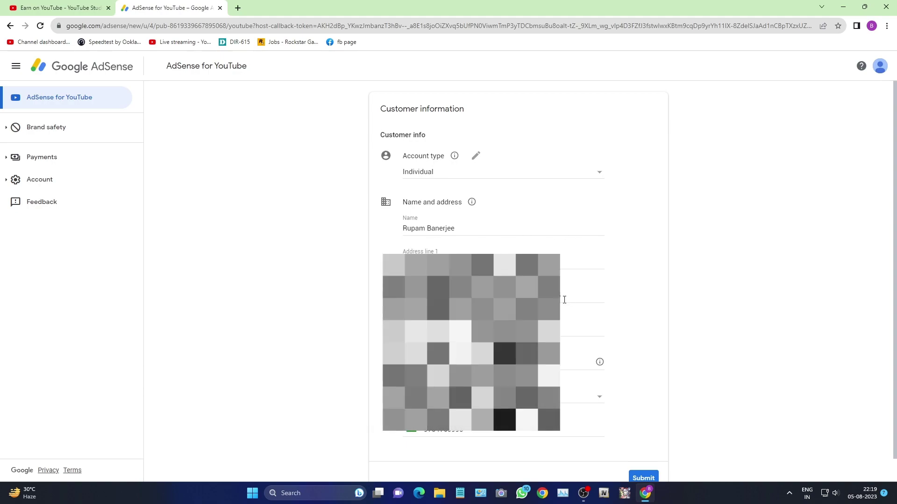
{"action": "scroll", "coordinate": [366, 327], "scroll_direction": "down", "scroll_amount": 1}
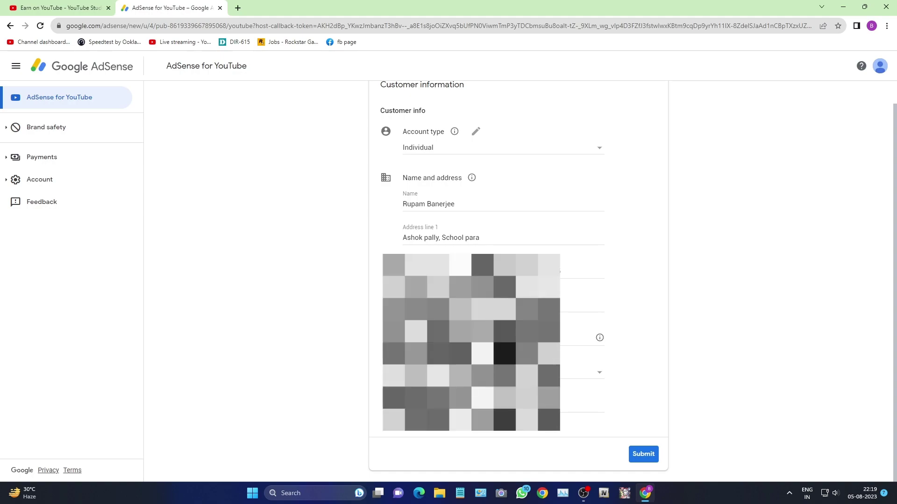
{"action": "scroll", "coordinate": [475, 236], "scroll_direction": "up", "scroll_amount": 1}
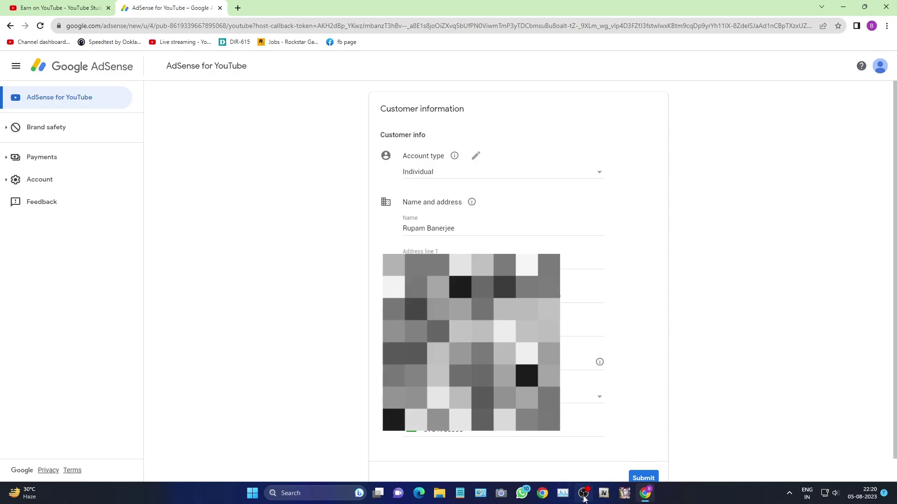
{"action": "key", "text": "alt+Tab"}
{"action": "key", "text": "alt+Tab"}
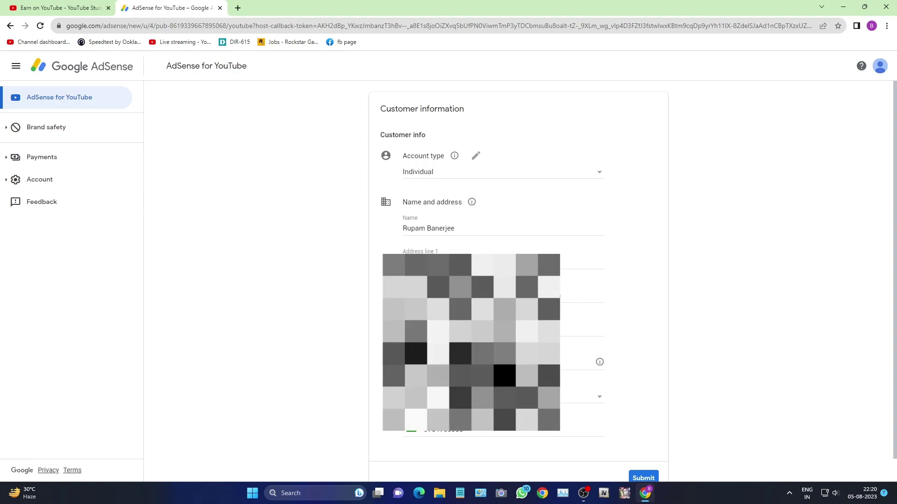
{"action": "scroll", "coordinate": [675, 416], "scroll_direction": "down", "scroll_amount": 1}
{"action": "scroll", "coordinate": [573, 389], "scroll_direction": "up", "scroll_amount": 1}
{"action": "scroll", "coordinate": [574, 390], "scroll_direction": "down", "scroll_amount": 1}
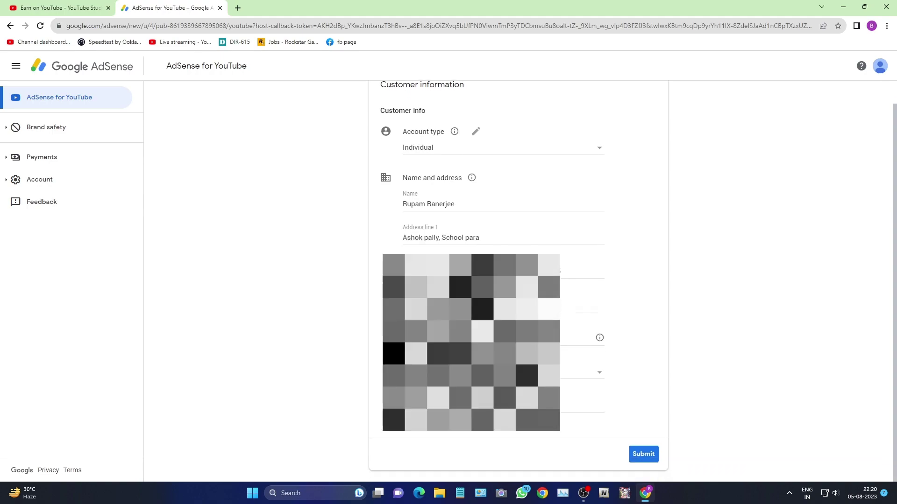
{"action": "left_click", "coordinate": [644, 455]}
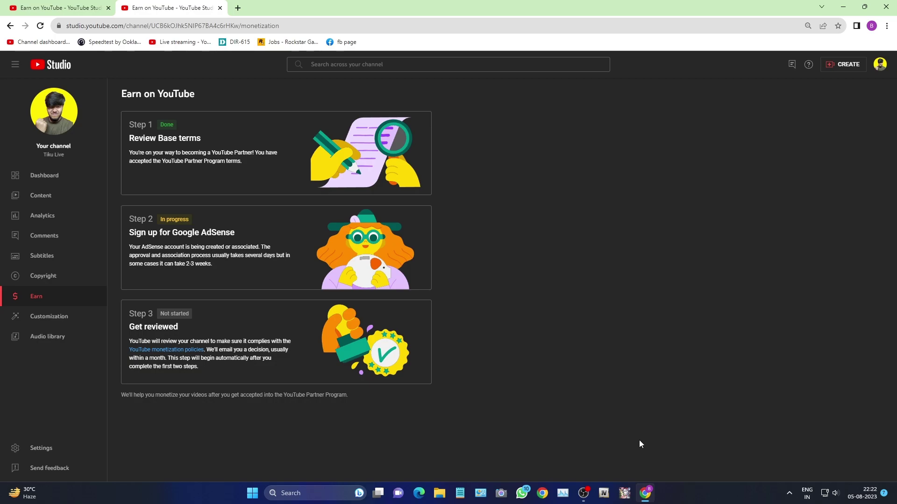
{"action": "left_click", "coordinate": [583, 493]}
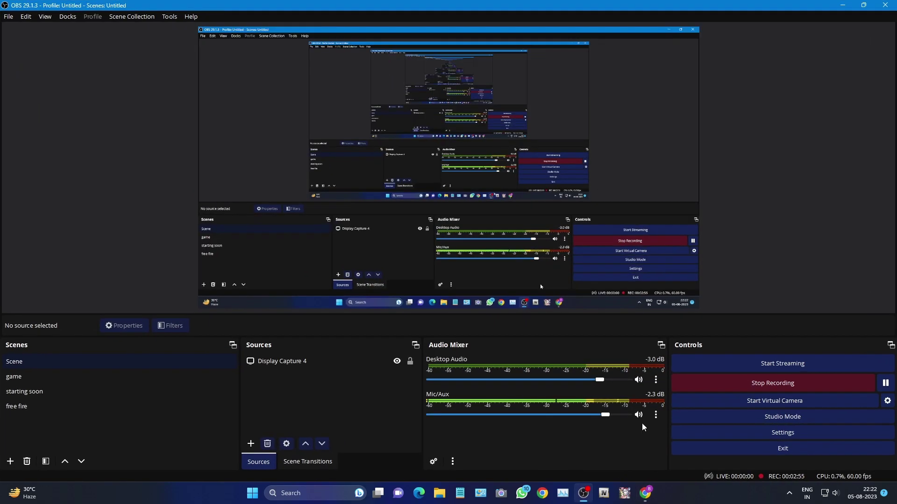
{"action": "left_click", "coordinate": [841, 5]}
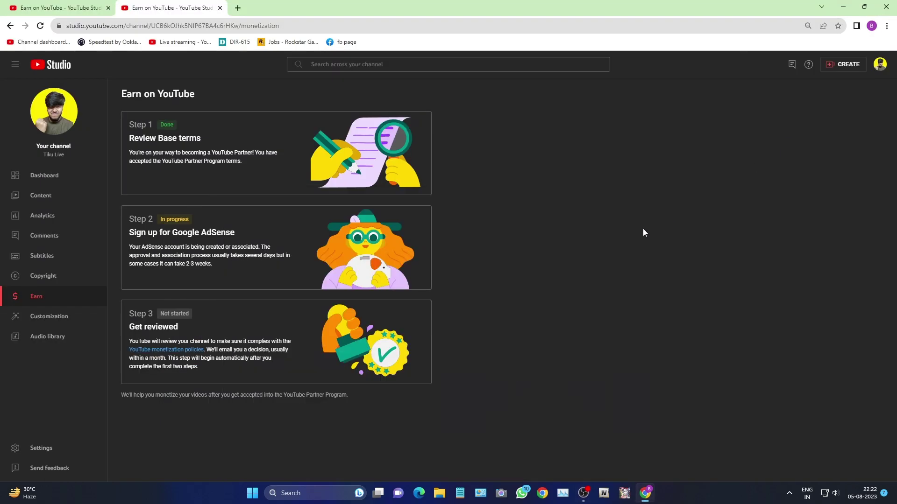